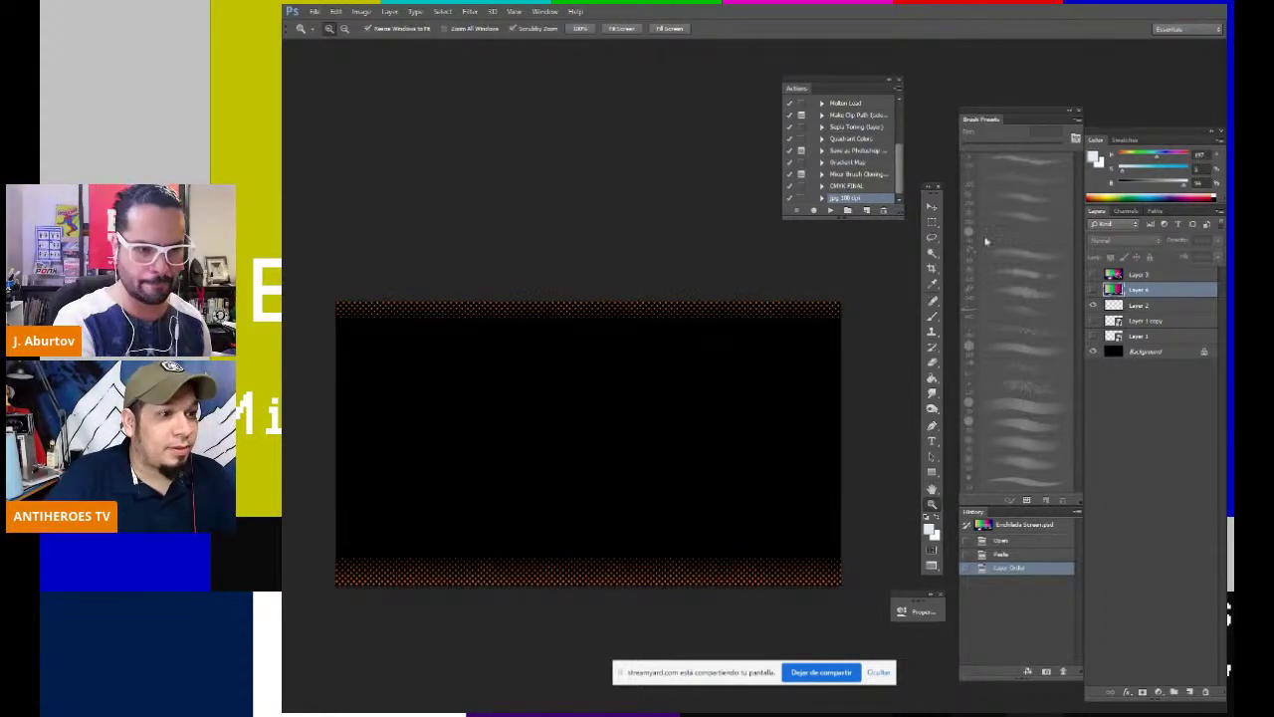
Step: Compare the artwork with the color-bar Layer 4 and dotted-border Layer 2 toggled, and leave Layer 4 shown
{"action": "left_click", "coordinate": [932, 211]}
{"action": "mouse_move", "coordinate": [724, 453]}
{"action": "left_mouse_down"}
{"action": "mouse_move", "coordinate": [730, 355]}
{"action": "mouse_move", "coordinate": [753, 421]}
{"action": "mouse_move", "coordinate": [704, 448]}
{"action": "left_mouse_up"}
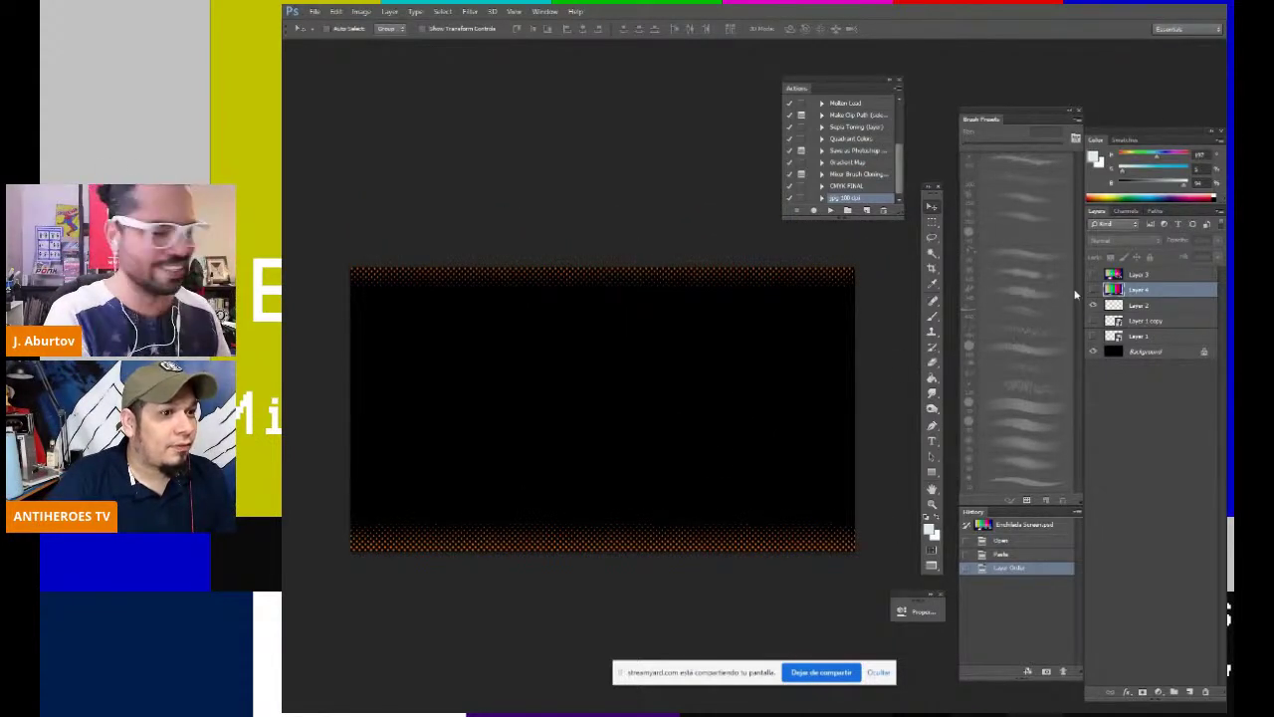
{"action": "left_click", "coordinate": [1093, 290]}
{"action": "left_click", "coordinate": [1093, 290]}
{"action": "left_click", "coordinate": [1093, 290]}
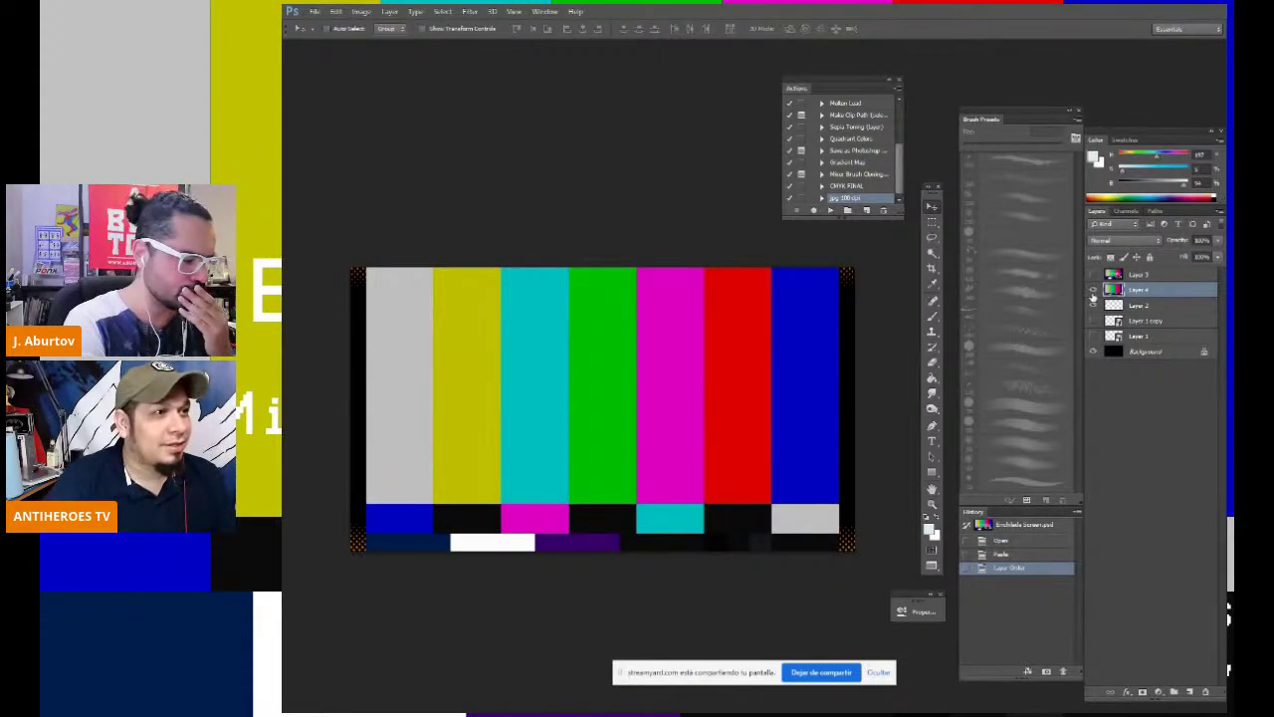
{"action": "left_click", "coordinate": [1093, 290]}
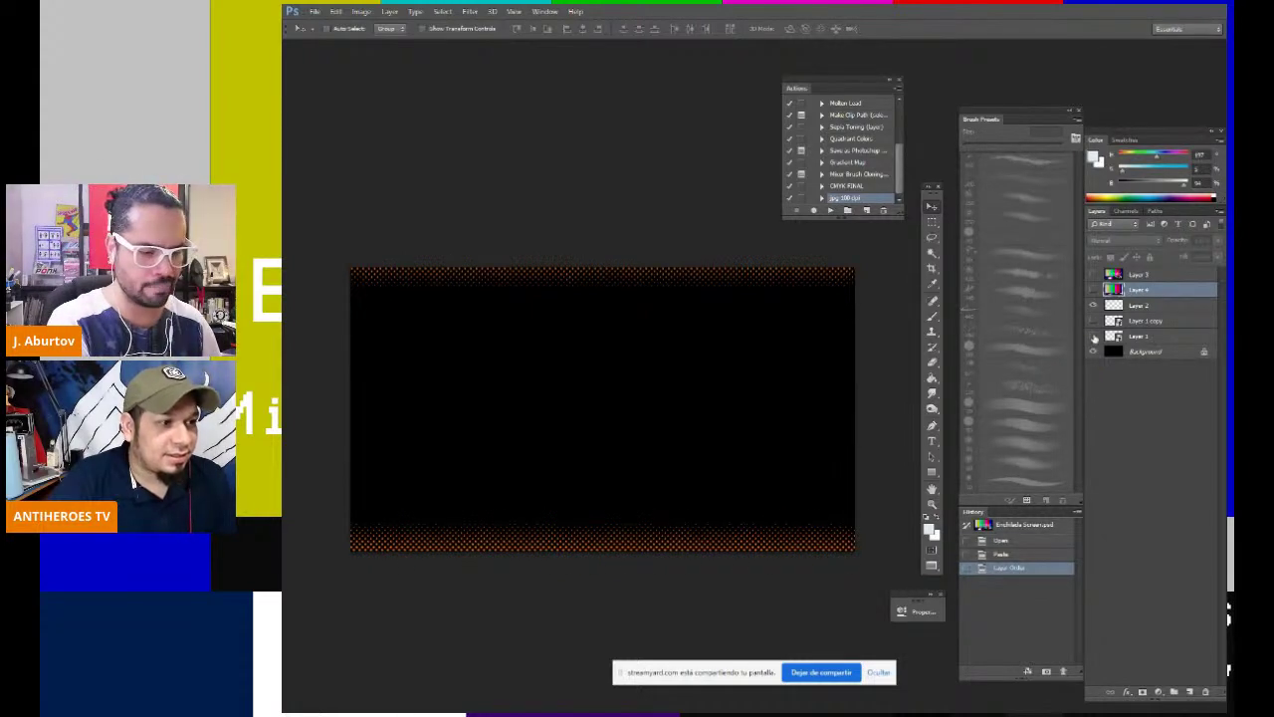
{"action": "left_click", "coordinate": [1093, 305]}
{"action": "left_click", "coordinate": [1093, 306]}
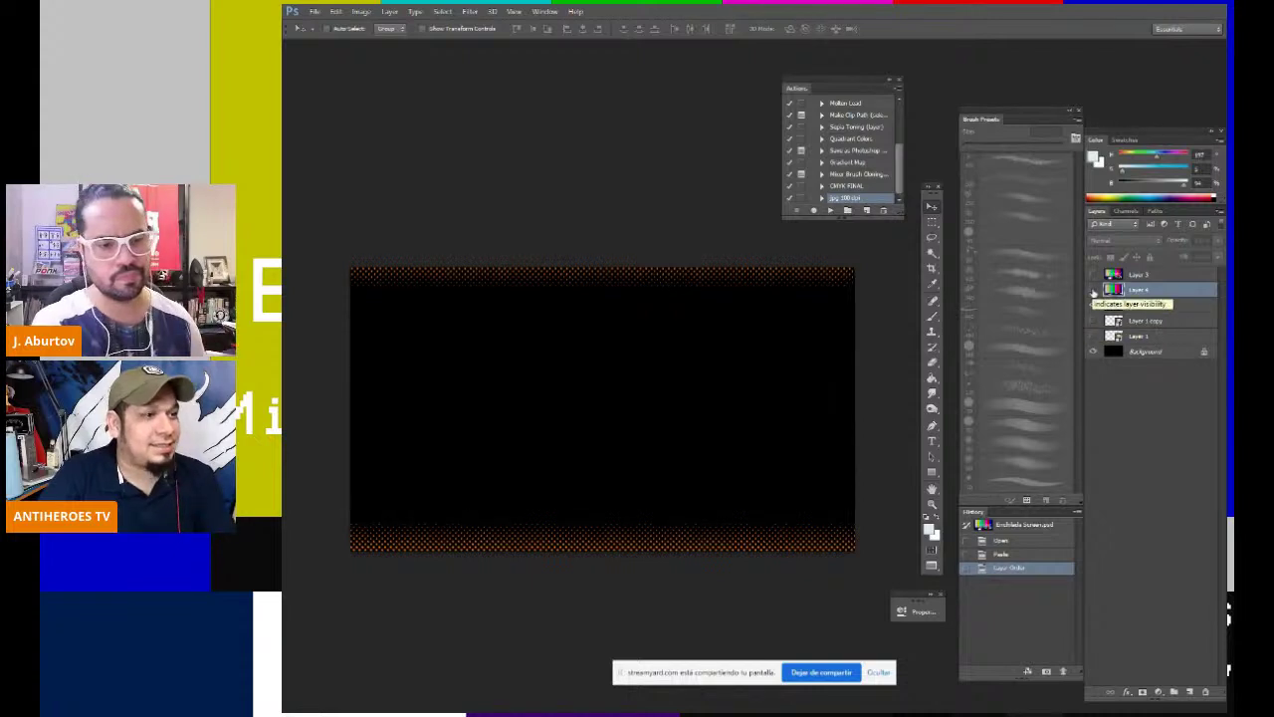
{"action": "left_click", "coordinate": [1094, 289]}
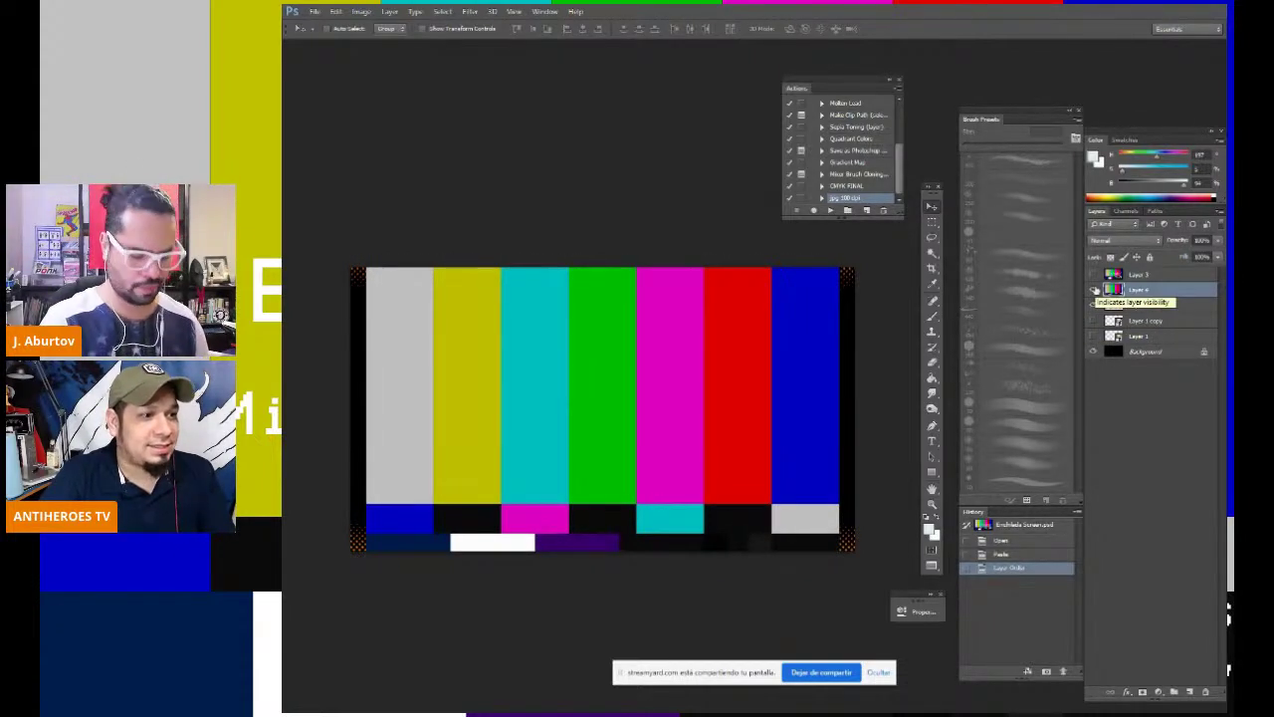
Step: Select full-width strips along the canvas's bottom and top edges together with the Rectangular Marquee
{"action": "key", "text": "m"}
{"action": "left_click_drag", "start_coordinate": [340, 511], "coordinate": [916, 644]}
{"action": "left_click_drag", "start_coordinate": [354, 262], "coordinate": [896, 303]}
{"action": "key", "text": "ctrl+d"}
{"action": "left_click_drag", "start_coordinate": [351, 518], "coordinate": [926, 674]}
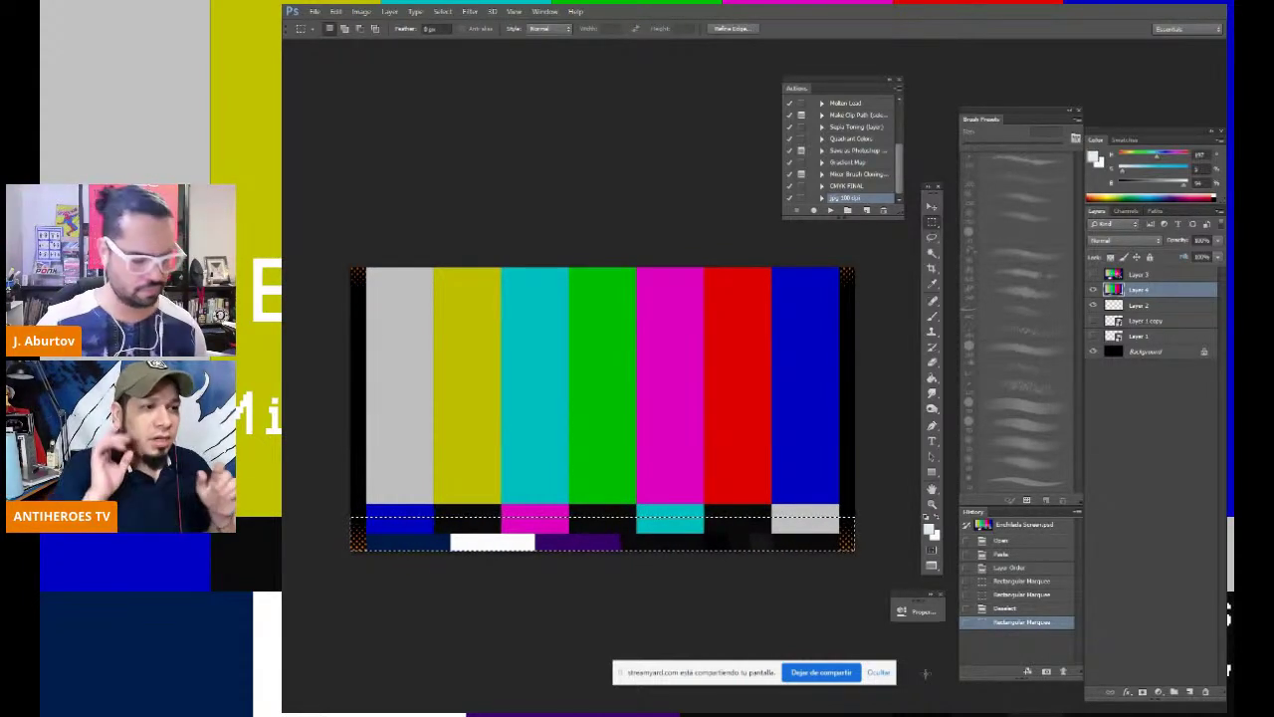
{"action": "left_click_drag", "start_coordinate": [324, 257], "coordinate": [906, 280]}
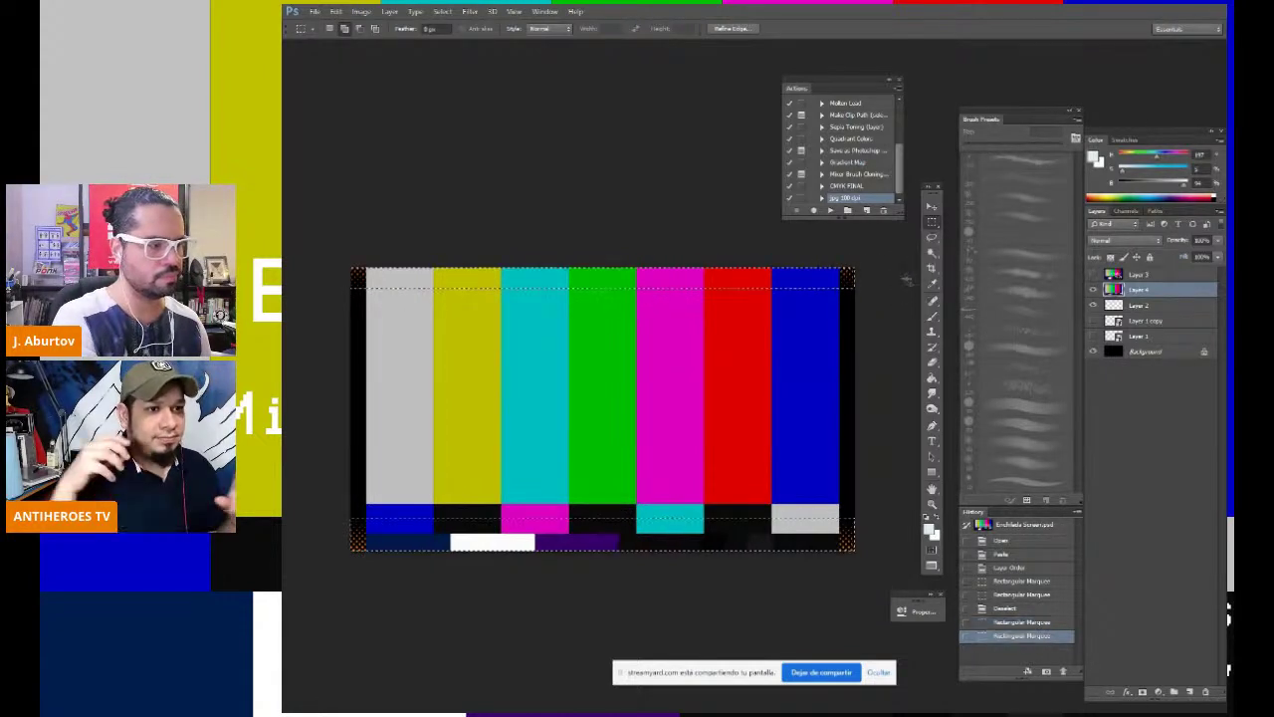
Step: Try masking Layer 4 to the two selected strips and undo the layer mask
{"action": "left_click", "coordinate": [1142, 691]}
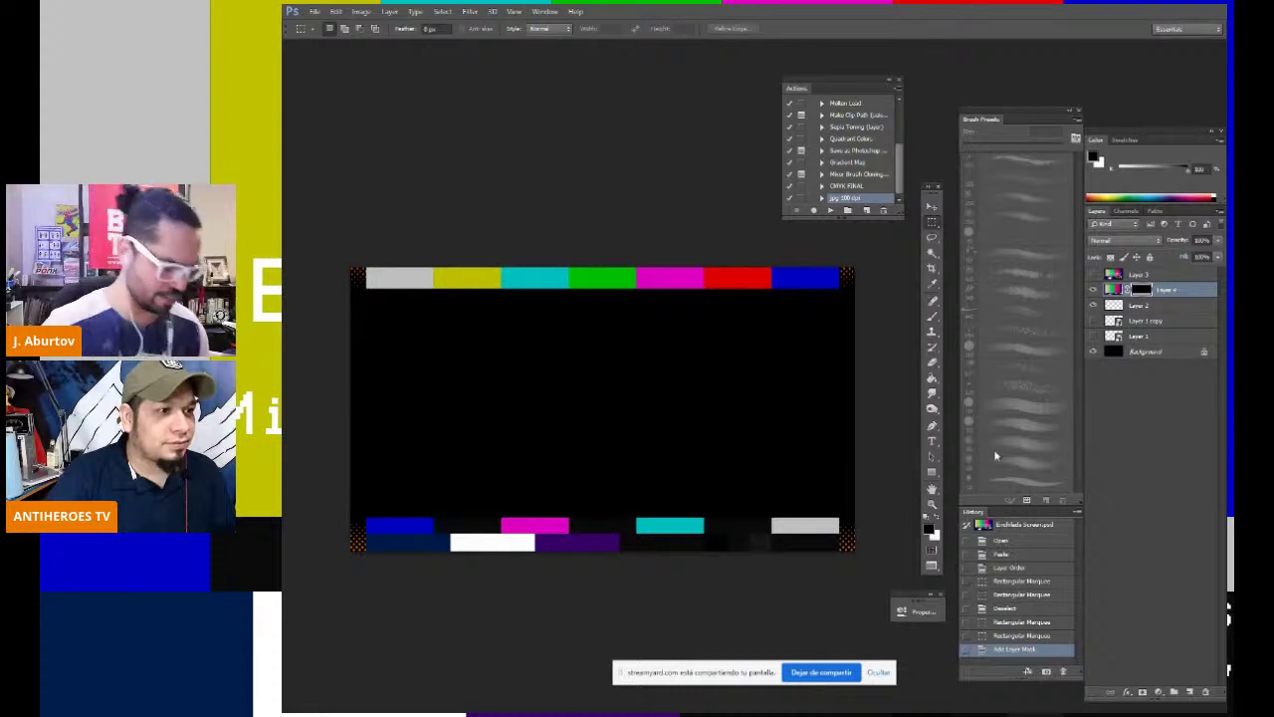
{"action": "key", "text": "ctrl+z"}
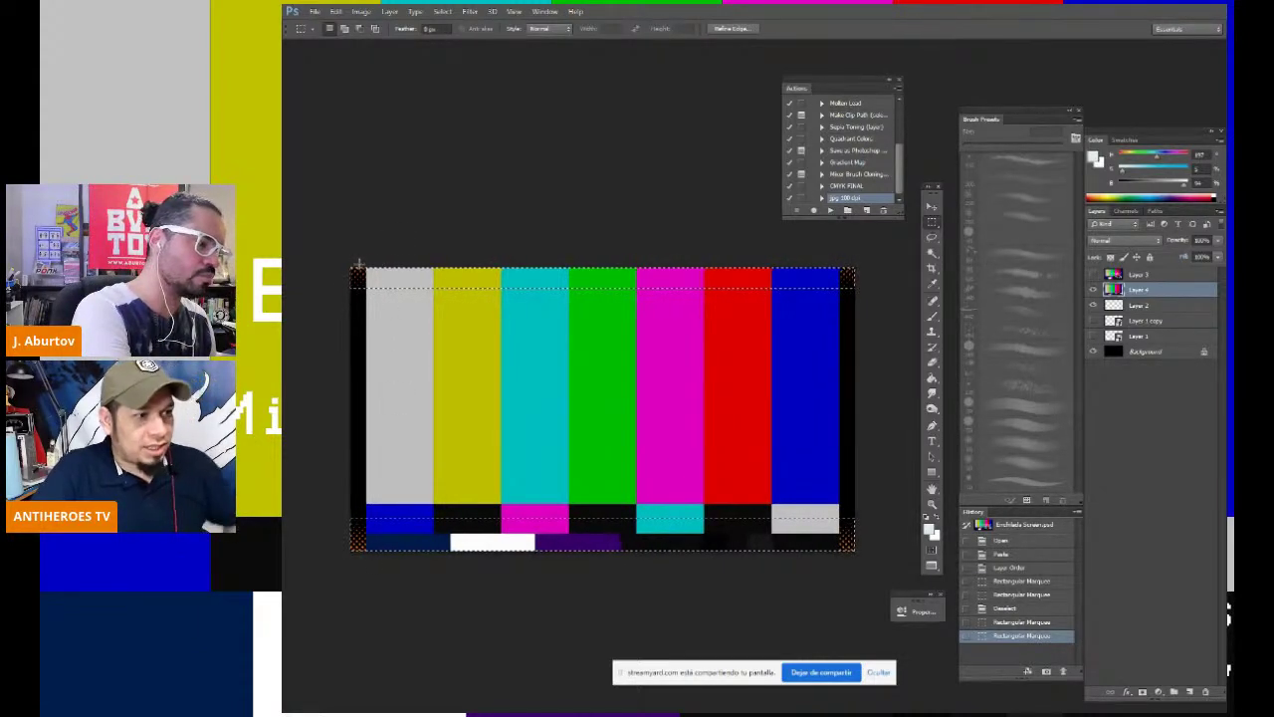
Step: Thicken the selection's top strip slightly and preview the Layer 3 promo artwork over the color bars
{"action": "left_click_drag", "start_coordinate": [340, 264], "coordinate": [873, 289]}
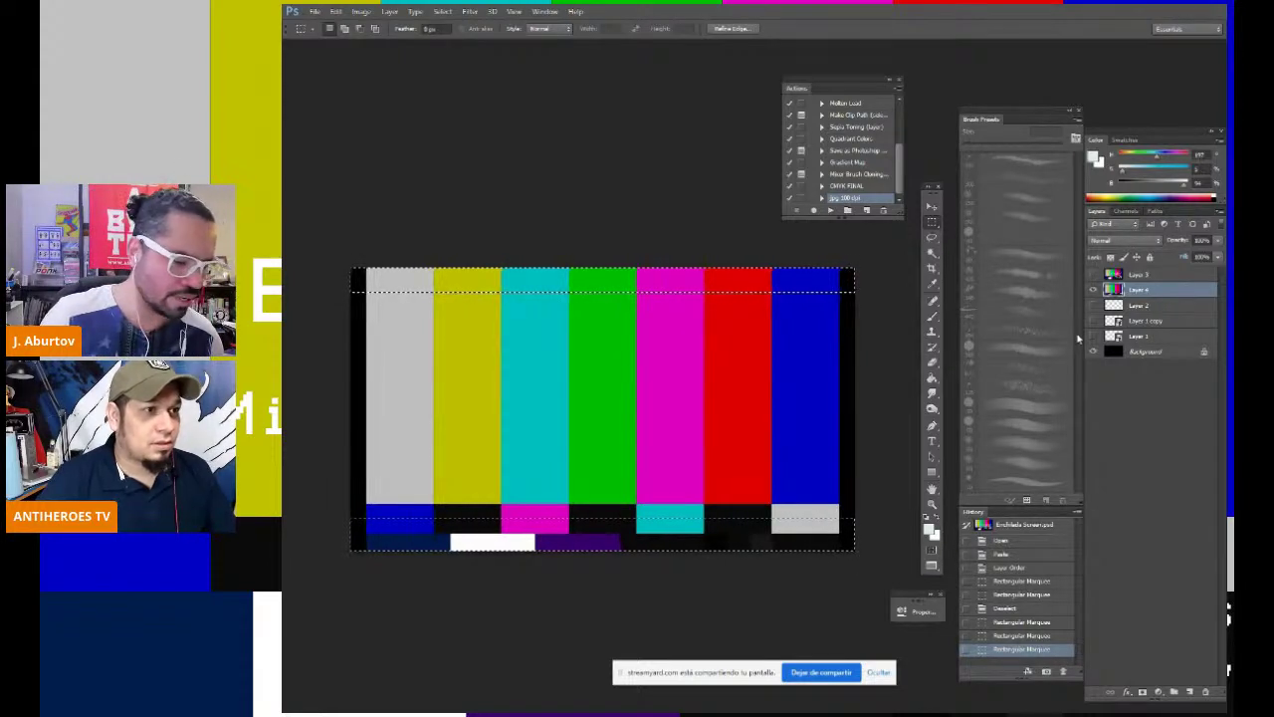
{"action": "left_click", "coordinate": [1093, 276]}
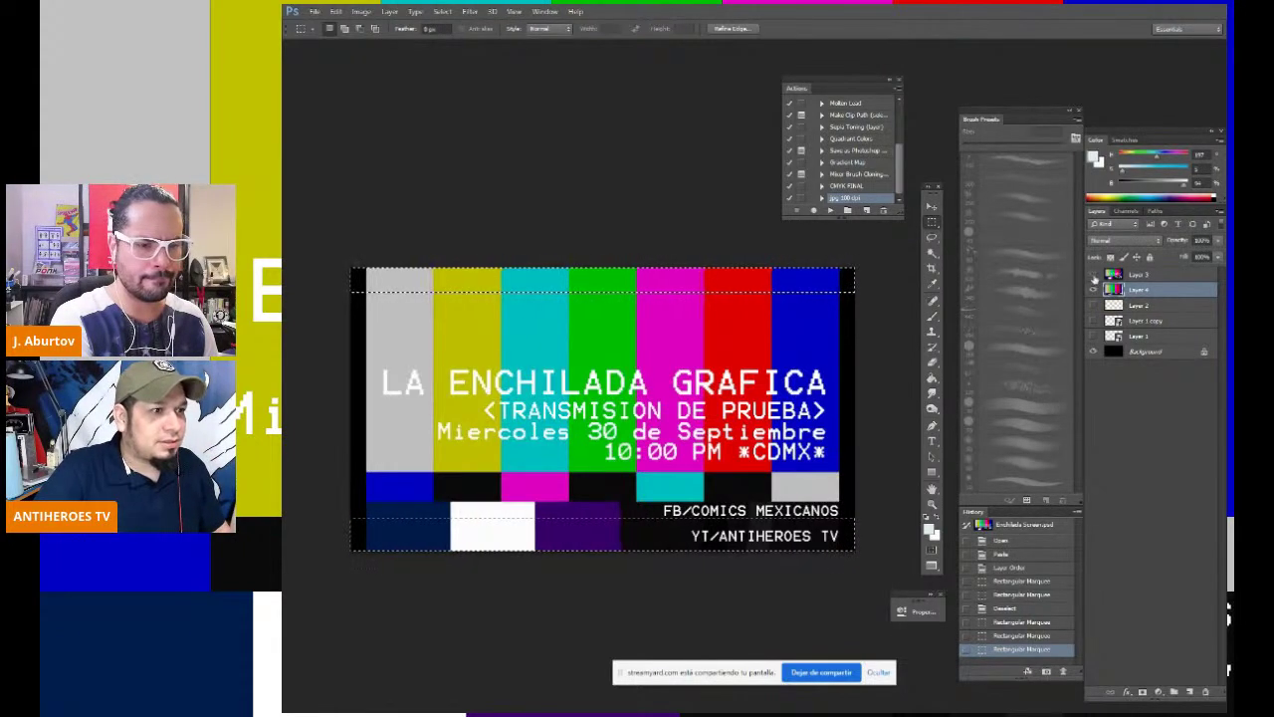
{"action": "left_click", "coordinate": [1094, 278]}
{"action": "left_click", "coordinate": [1095, 278]}
{"action": "left_click", "coordinate": [1094, 277]}
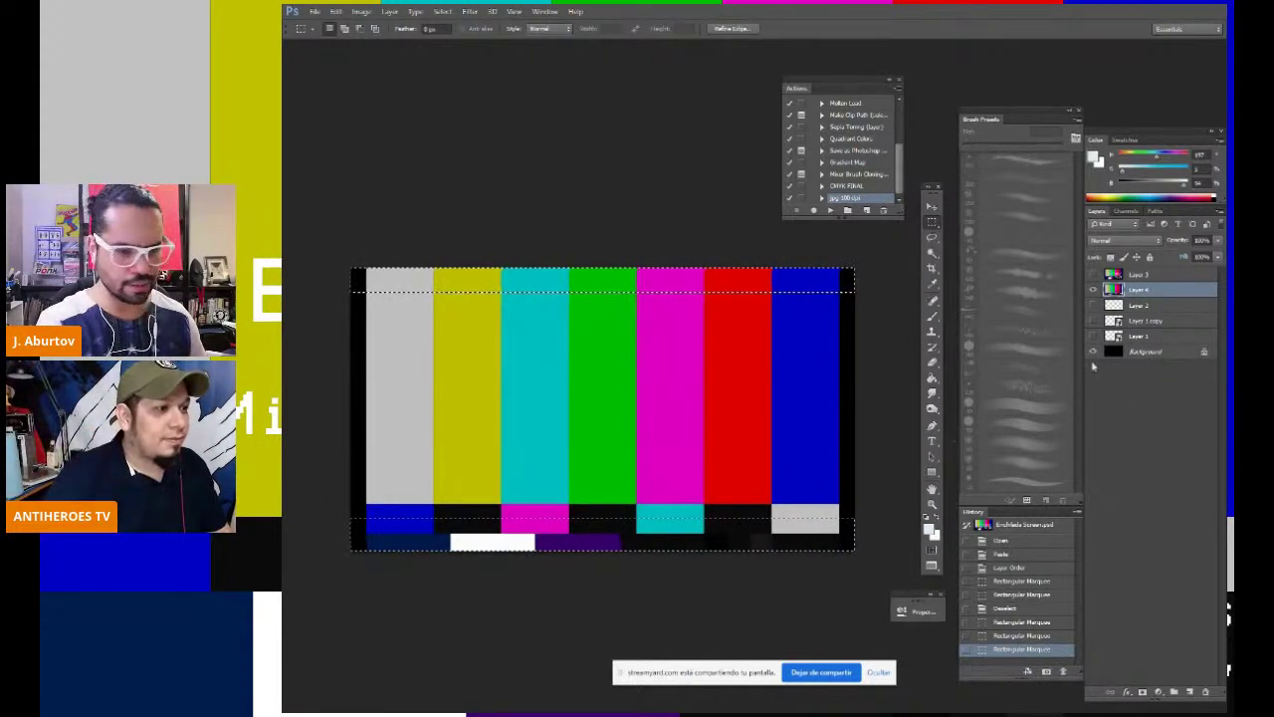
Step: Merge a duplicate of the color bars onto a duplicate of the background and mask the merged layer to the selected strips
{"action": "left_click_drag", "start_coordinate": [1150, 289], "coordinate": [1190, 691]}
{"action": "left_click_drag", "start_coordinate": [1150, 361], "coordinate": [1155, 310]}
{"action": "key", "text": "ctrl+e"}
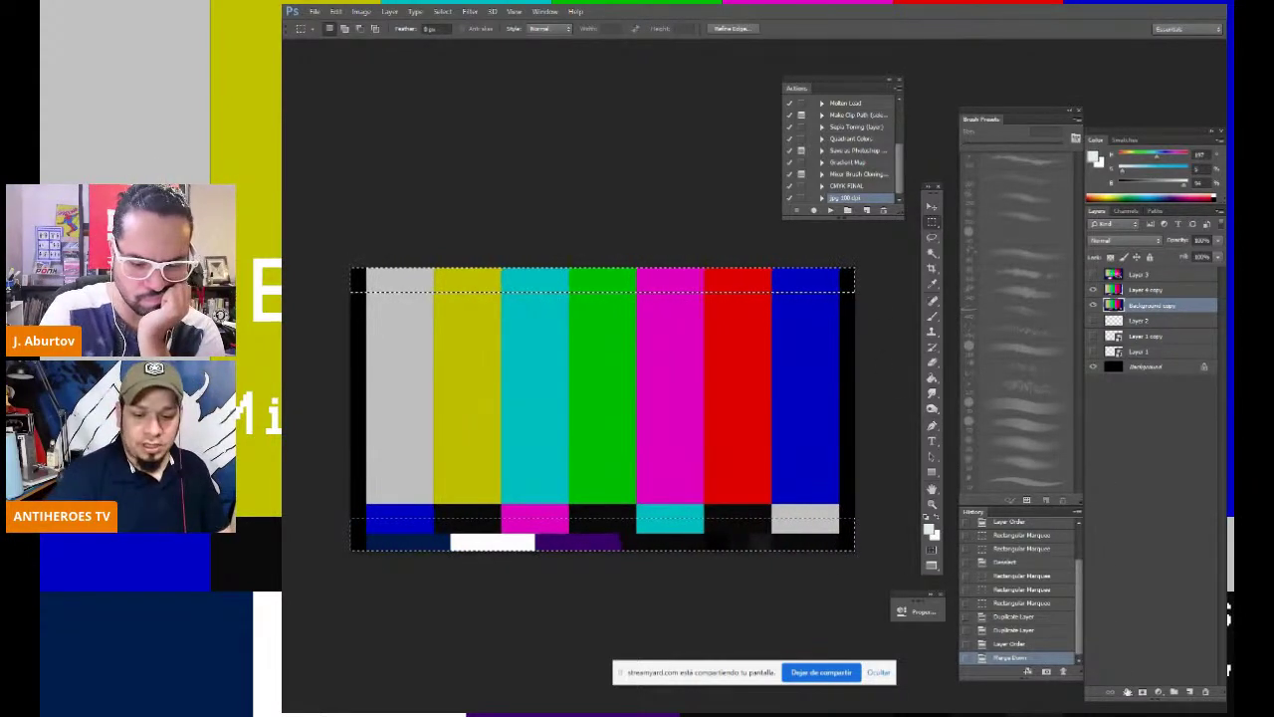
{"action": "left_click", "coordinate": [1140, 690]}
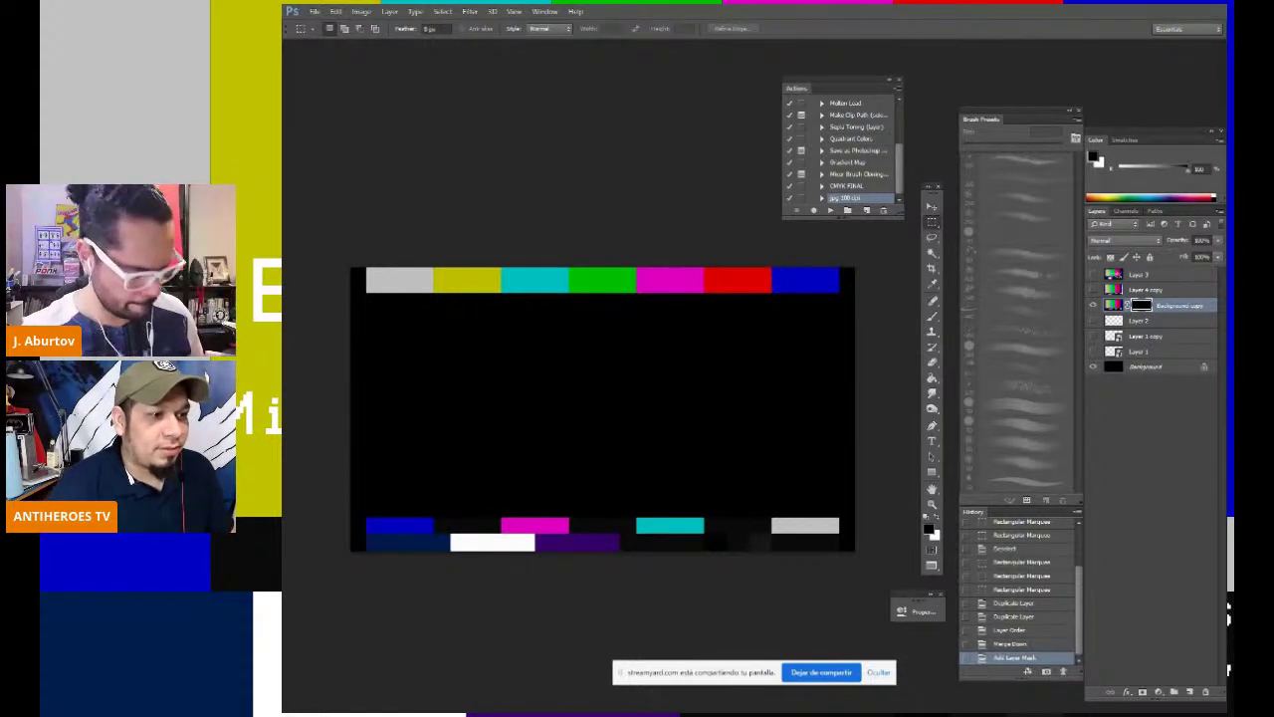
{"action": "key", "text": "alt+Tab"}
{"action": "key", "text": "alt+Tab"}
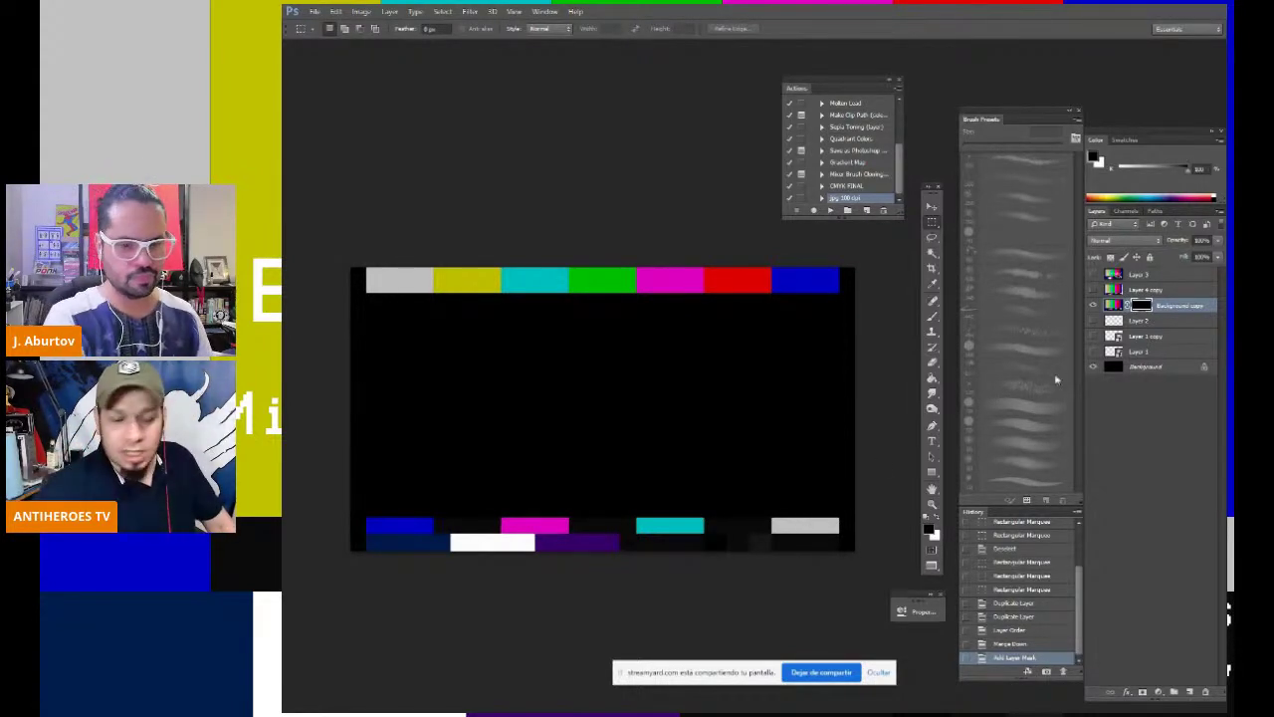
Step: Switch to the Enchilada promo01.psd document and select its color-bar layer together with the three text layers above it
{"action": "left_click", "coordinate": [1113, 304]}
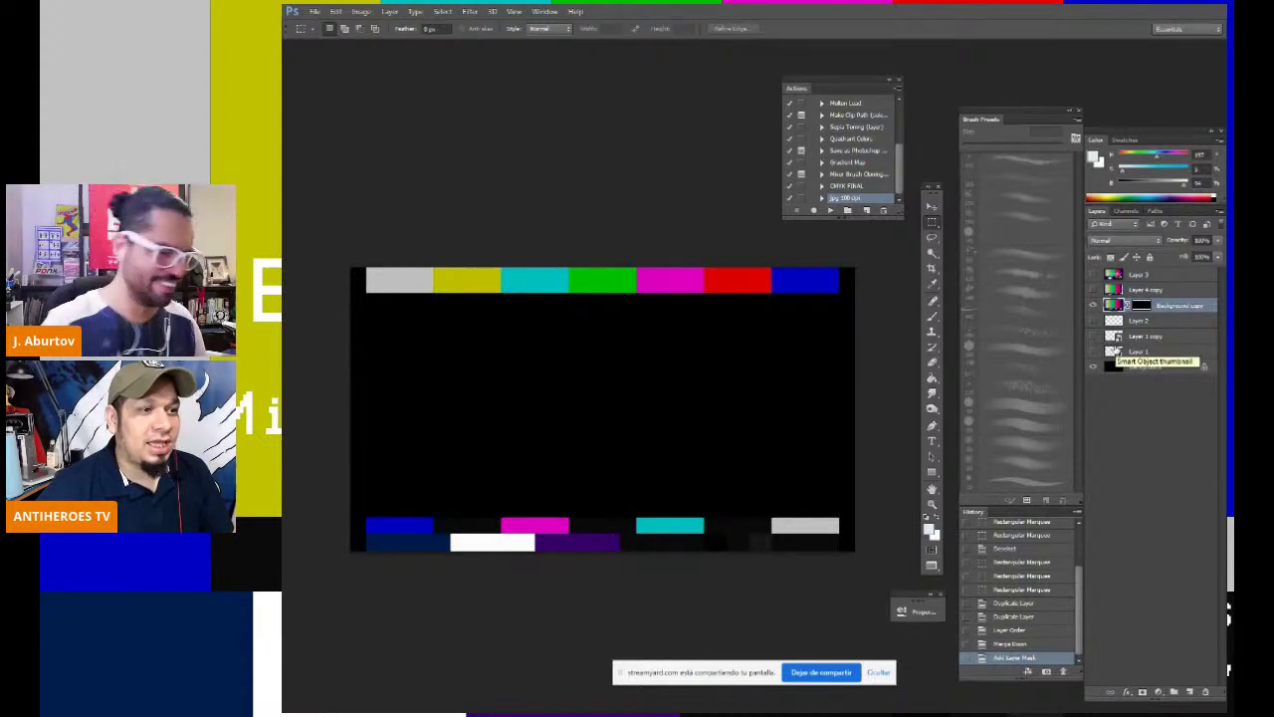
{"action": "left_click", "coordinate": [547, 12]}
{"action": "left_click", "coordinate": [617, 406]}
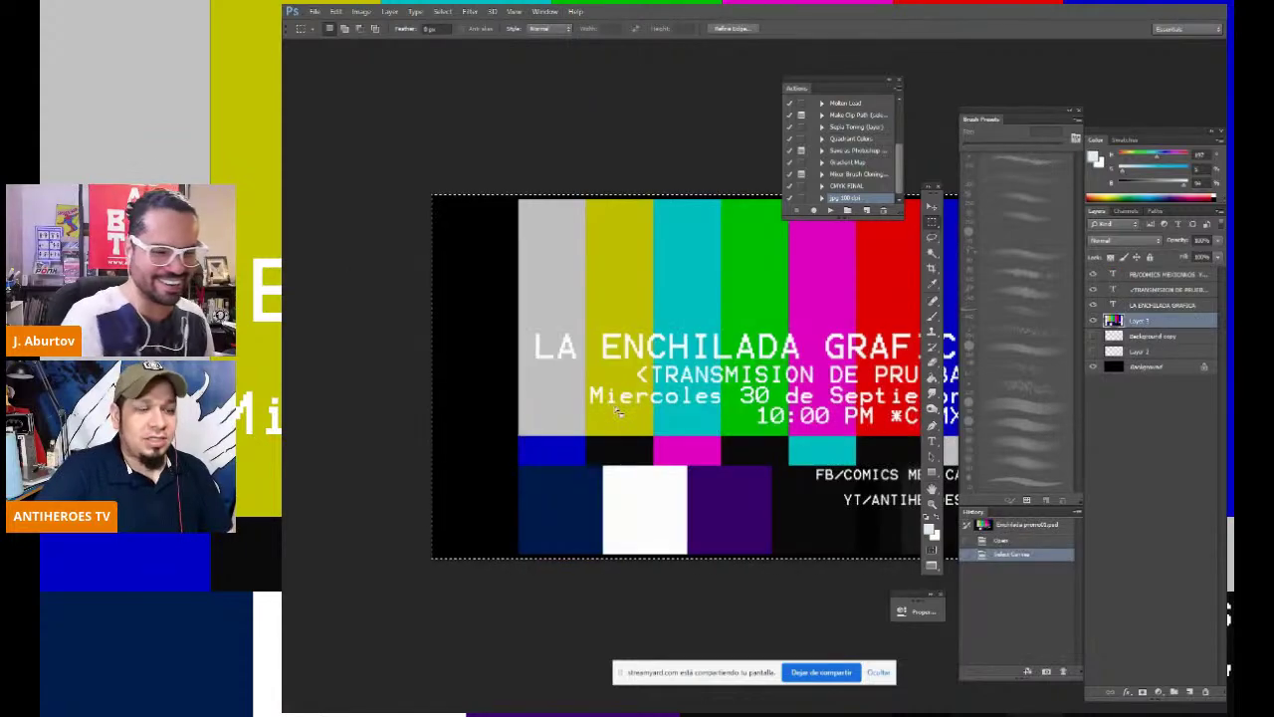
{"action": "key", "text": "alt+shift+bracketright"}
{"action": "key", "text": "alt+shift+bracketright"}
{"action": "key", "text": "alt+shift+bracketright"}
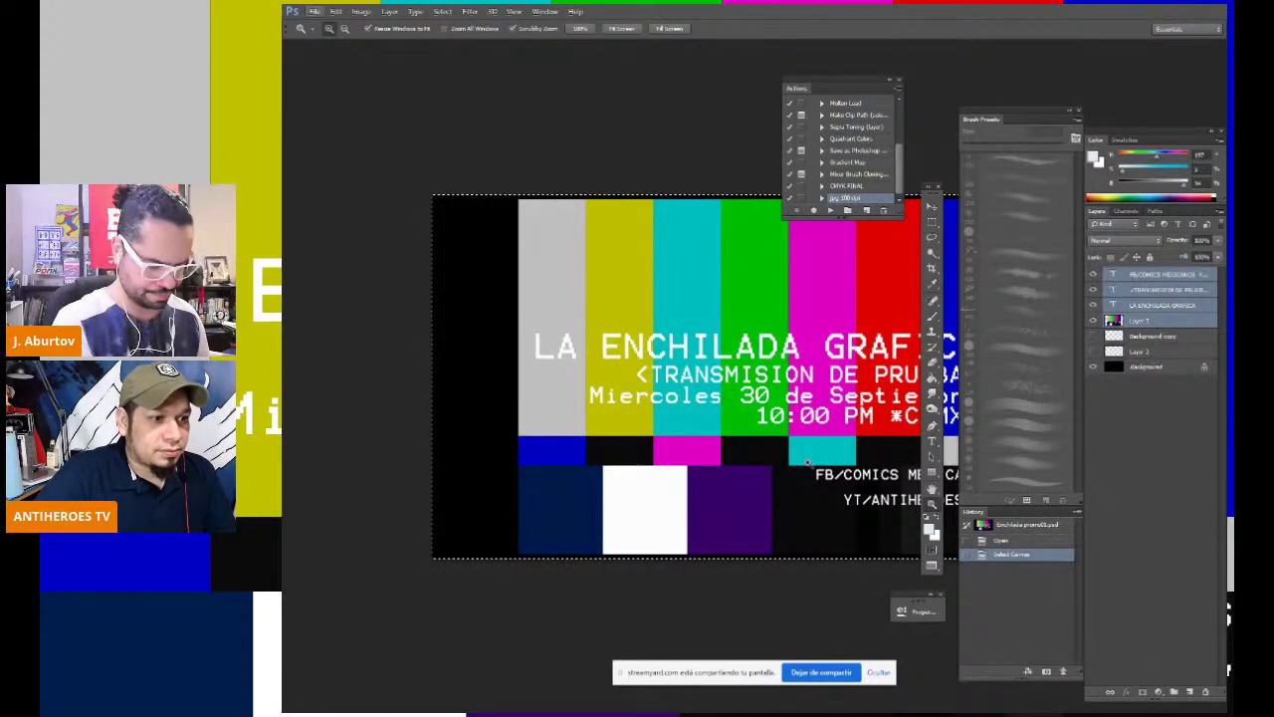
Step: Return to the windowed screen mode and lower the promo document's window so both documents can be seen
{"action": "key", "text": "f"}
{"action": "key", "text": "f"}
{"action": "key", "text": "f"}
{"action": "key", "text": "alt+f"}
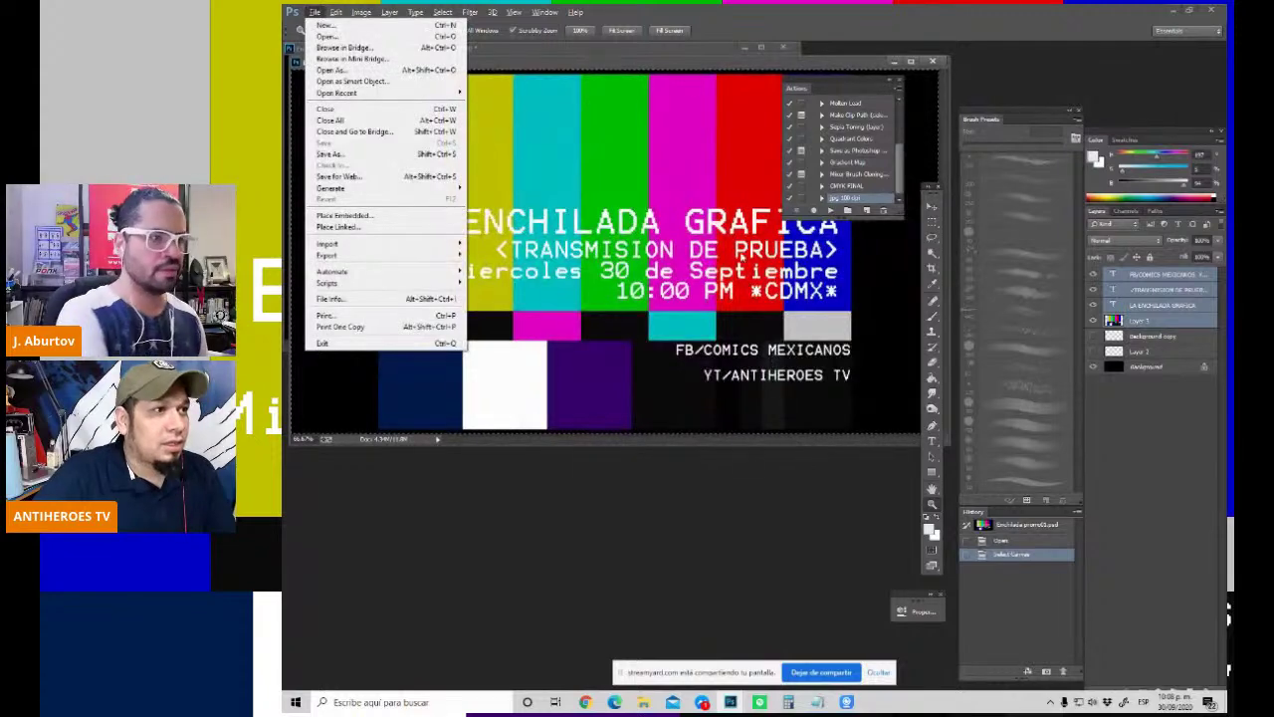
{"action": "left_click", "coordinate": [685, 74]}
{"action": "left_click_drag", "start_coordinate": [685, 63], "coordinate": [713, 312]}
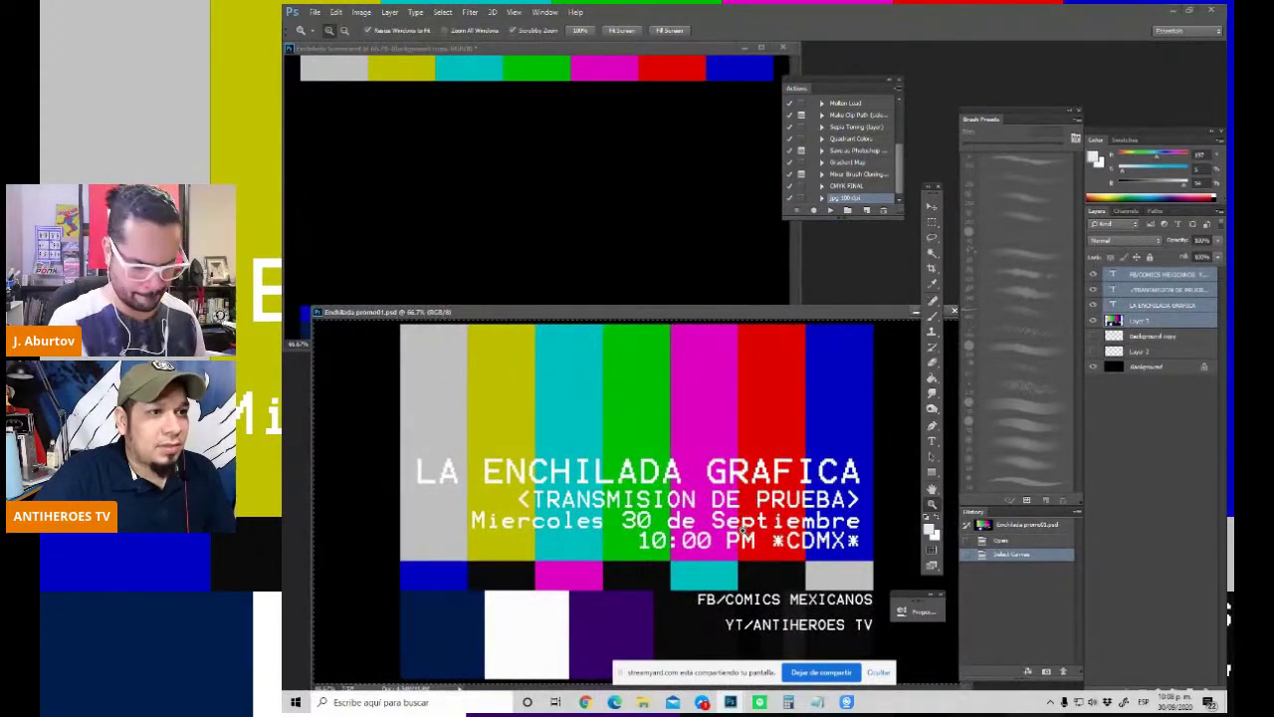
Step: Copy only the promo's three text layers into the Enchilada Screen.psd document
{"action": "key", "text": "v"}
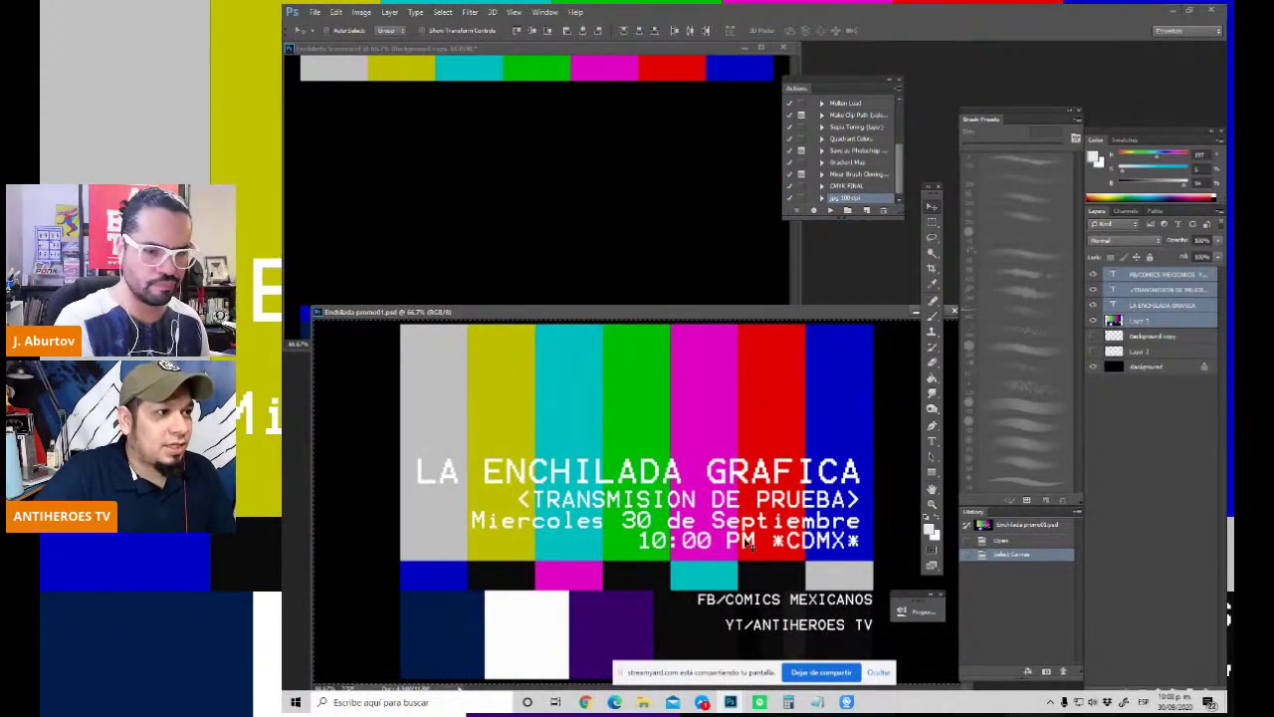
{"action": "left_click", "coordinate": [1160, 304]}
{"action": "left_click", "coordinate": [1165, 278], "text": "shift"}
{"action": "left_click_drag", "start_coordinate": [1135, 311], "coordinate": [657, 264]}
Step: Minimize the promo document and move the Enchilada Screen.psd window toward the middle of the workspace
{"action": "left_click_drag", "start_coordinate": [889, 319], "coordinate": [769, 317]}
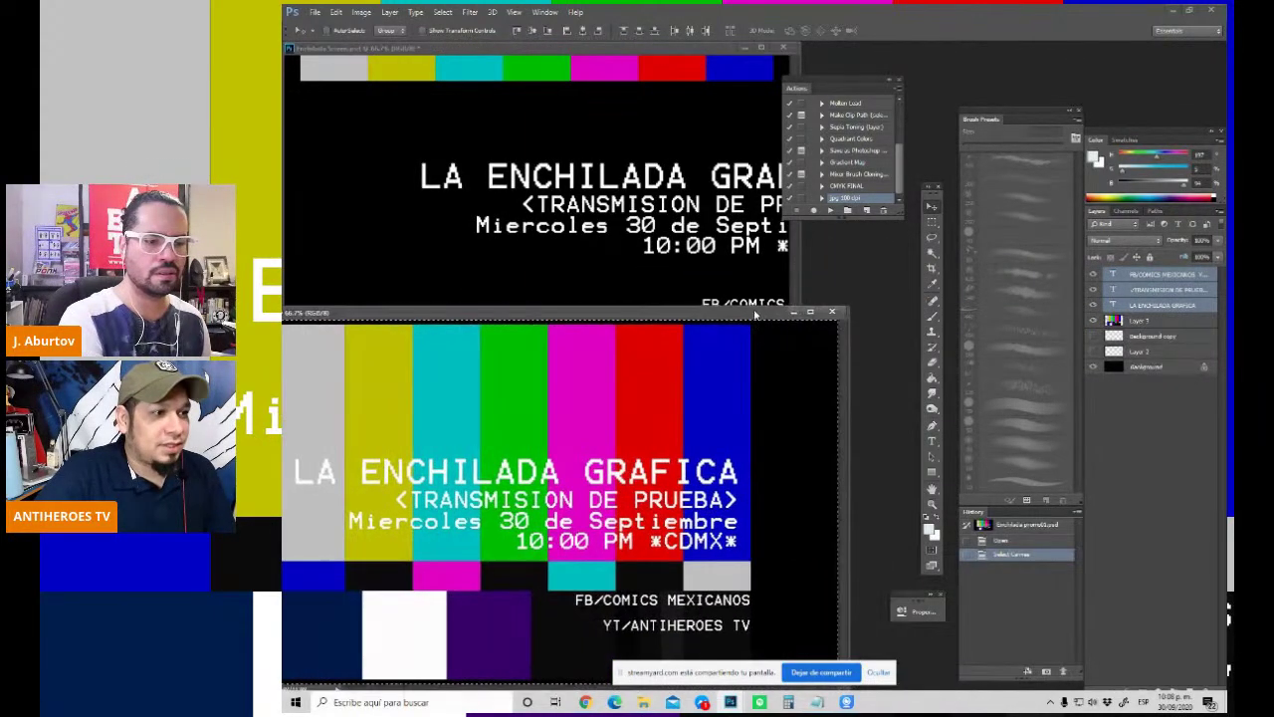
{"action": "left_click", "coordinate": [794, 313]}
{"action": "left_click_drag", "start_coordinate": [649, 49], "coordinate": [709, 235]}
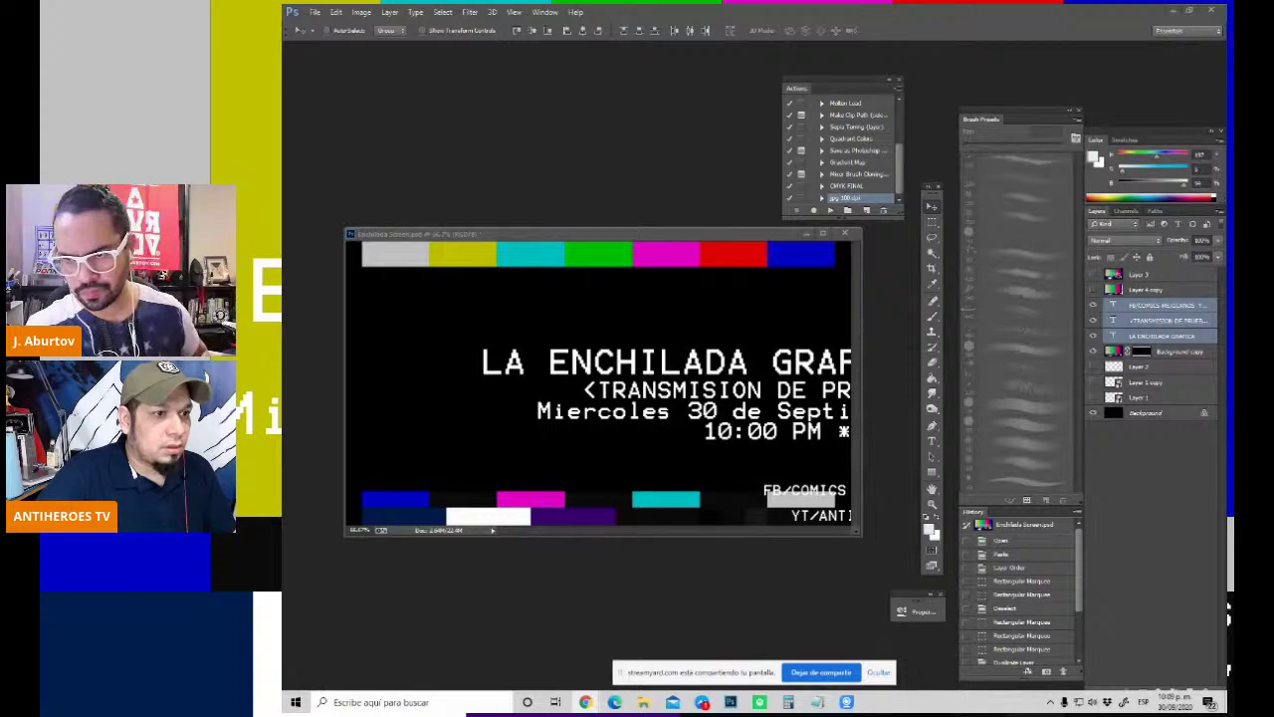
{"action": "key", "text": "alt+Tab"}
{"action": "key", "text": "alt+Tab"}
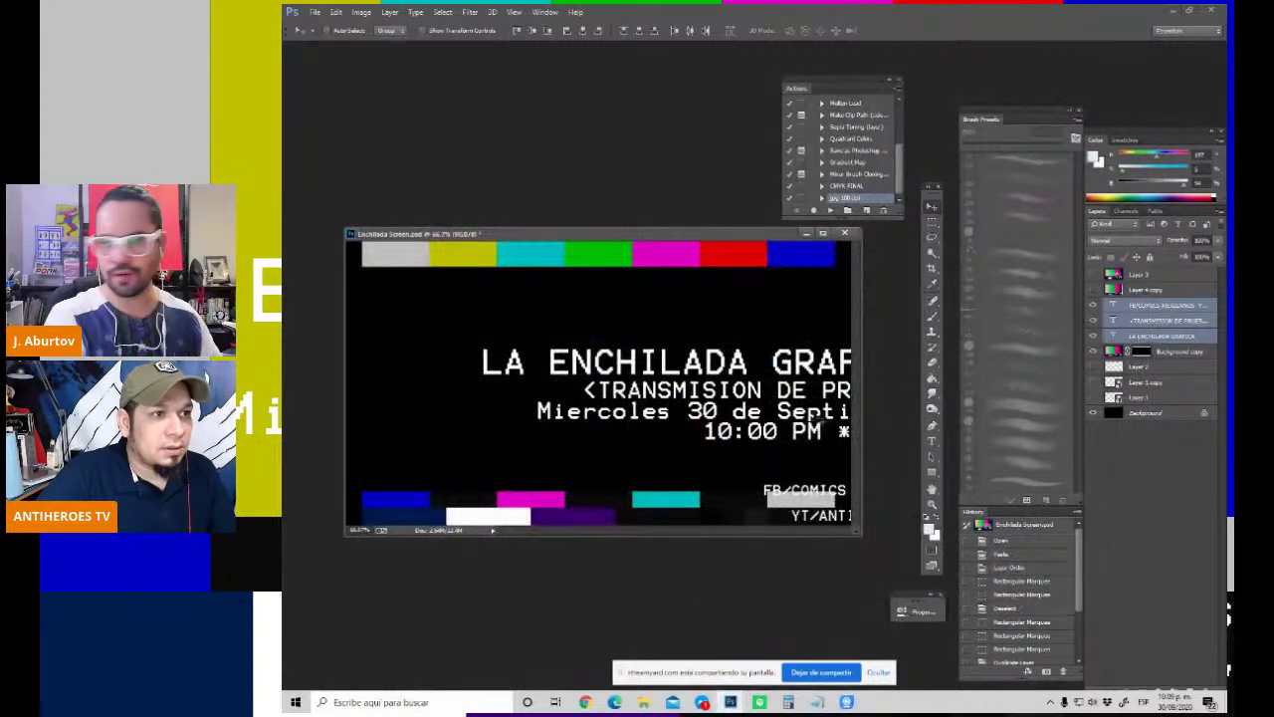
{"action": "key", "text": "alt+Tab"}
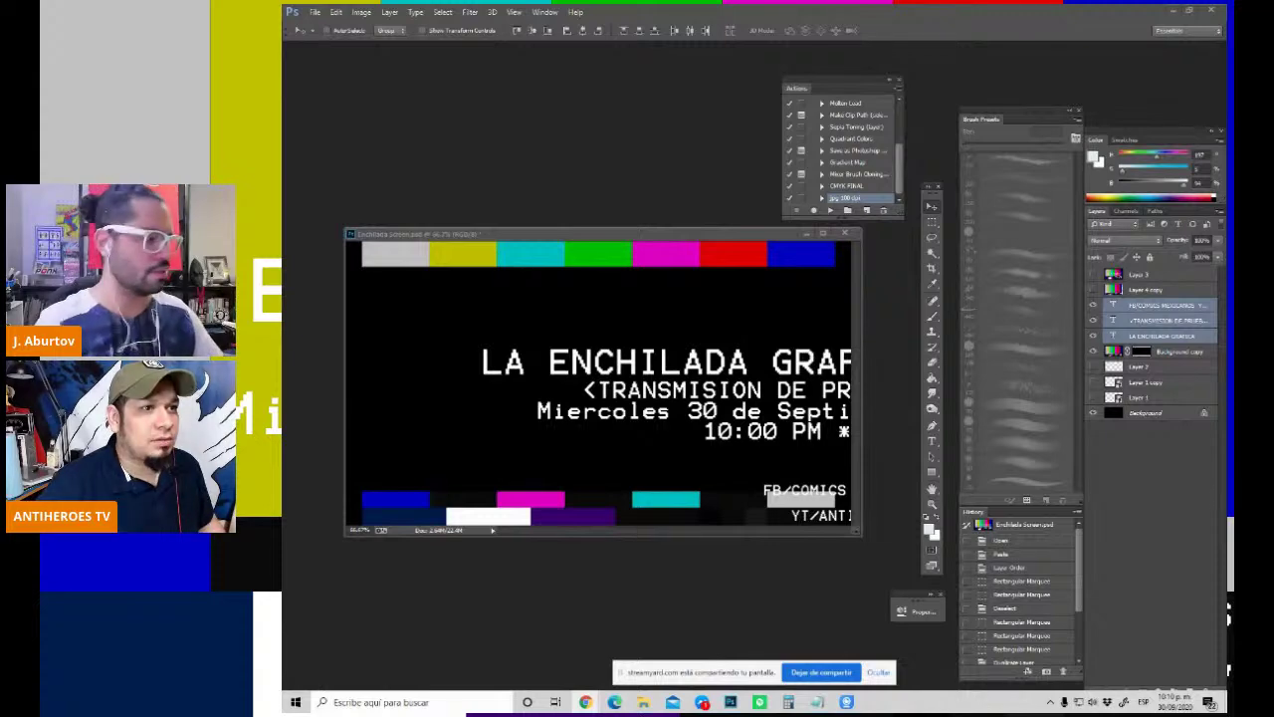
Step: Return to the full-screen view and select only the FB/COMICS MEXICANOS text layer
{"action": "key", "text": "g"}
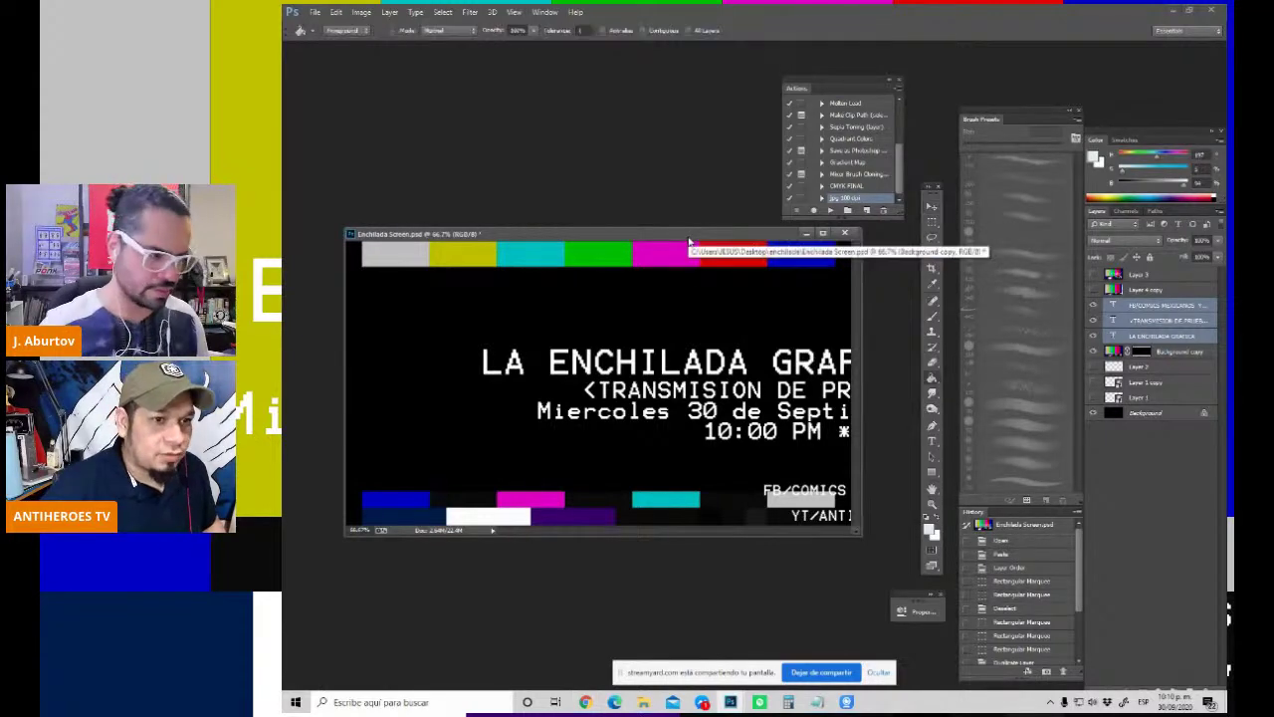
{"action": "key", "text": "f"}
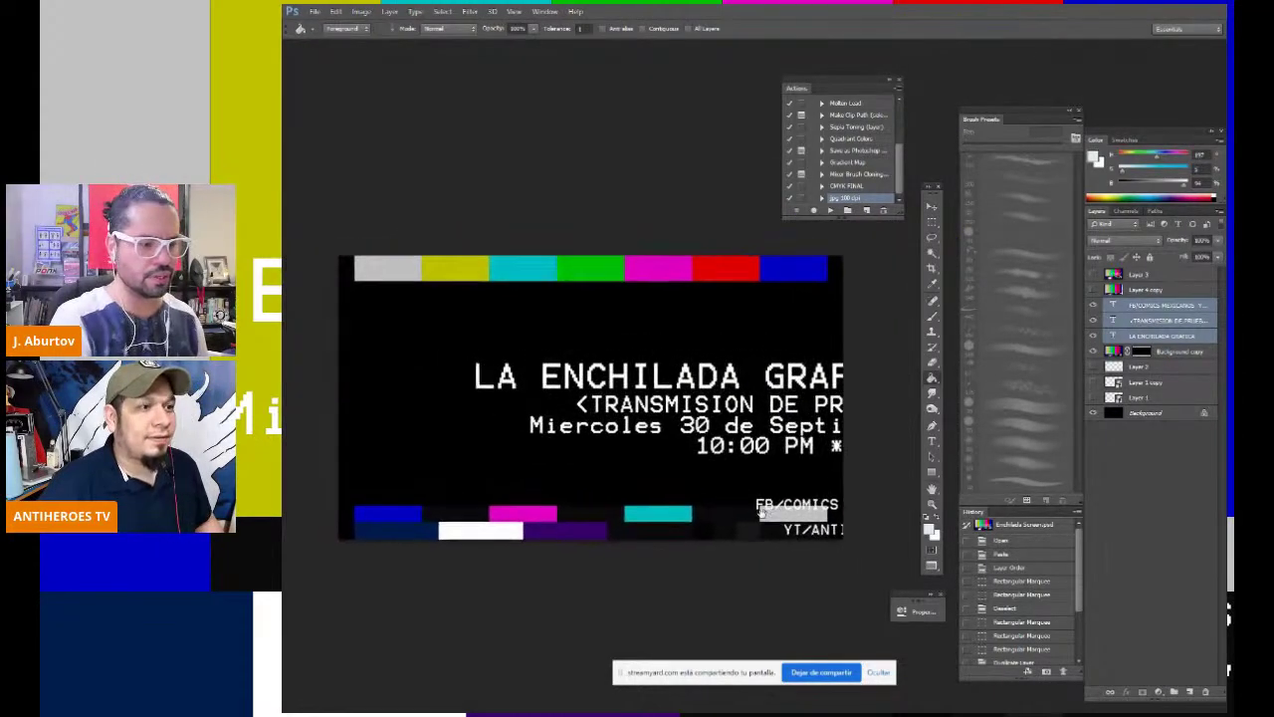
{"action": "left_click", "coordinate": [1140, 306]}
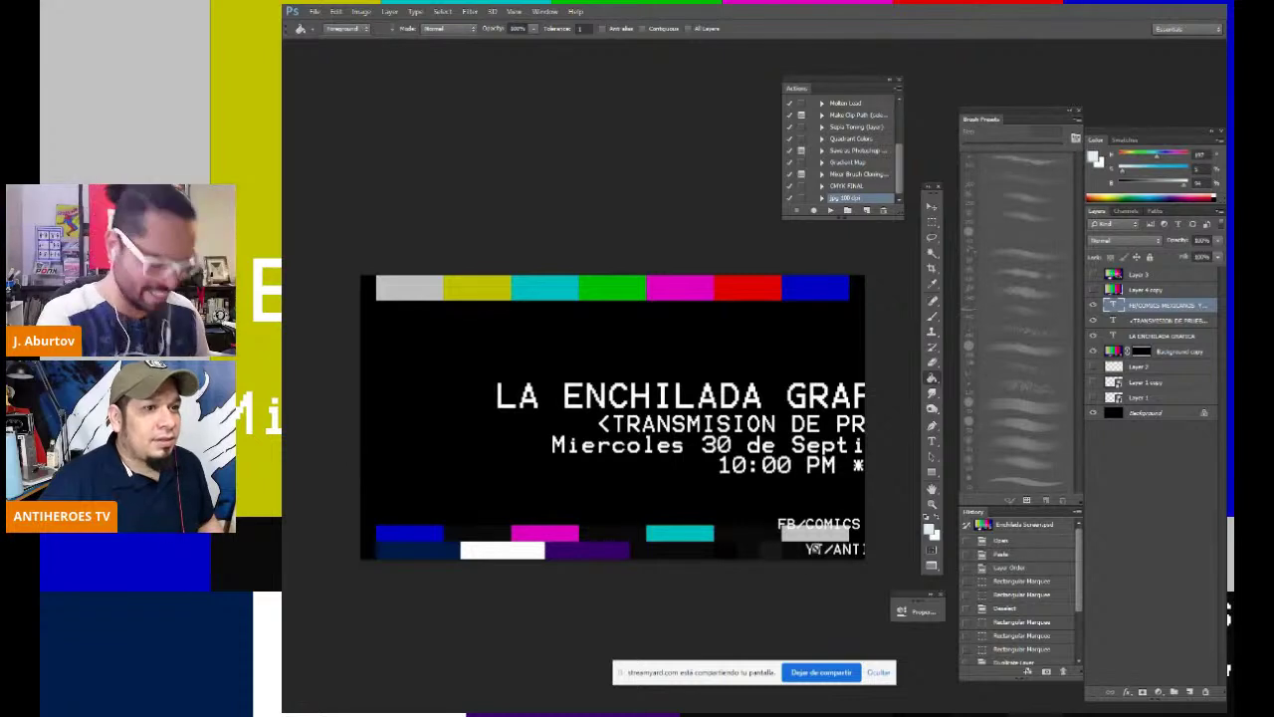